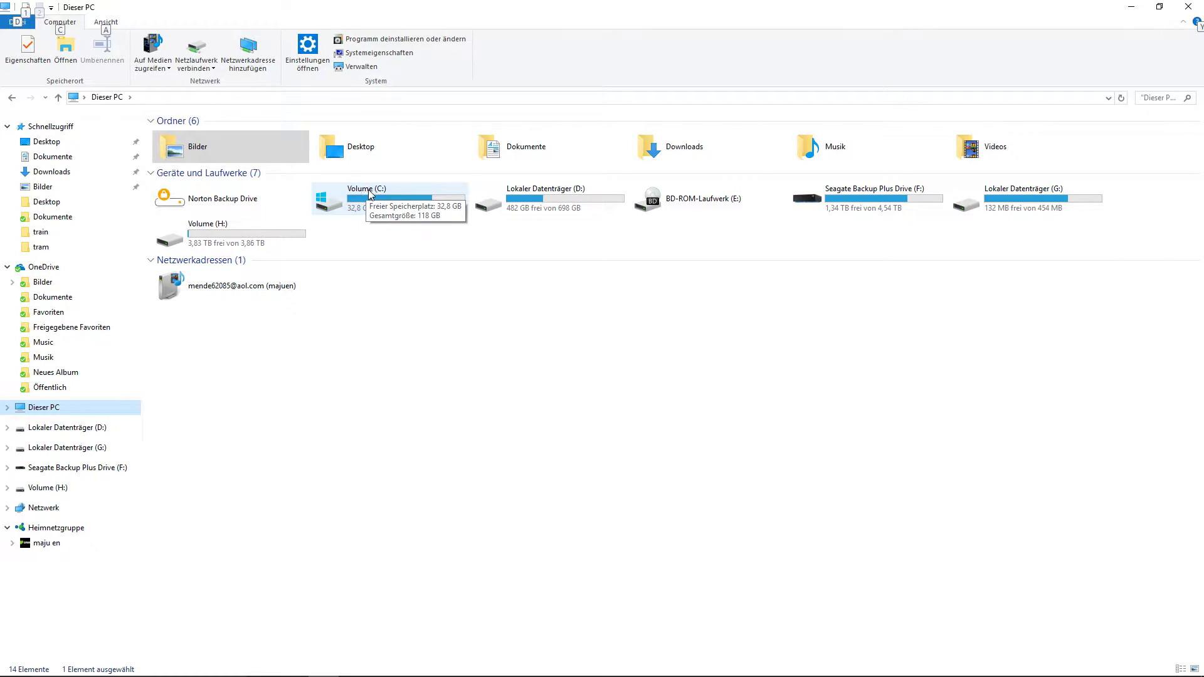
# Open the Steam userdata folder under Programme (x86) on Volume (C:)
pyautogui.doubleClick(370, 194)
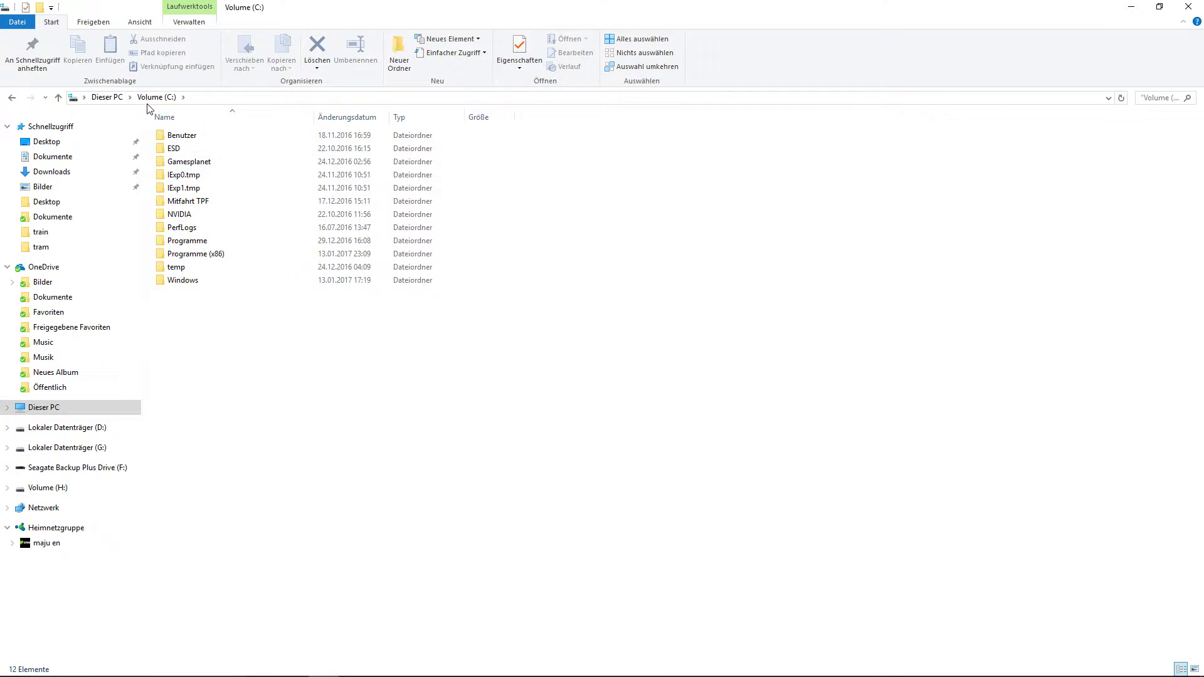
pyautogui.doubleClick(200, 255)
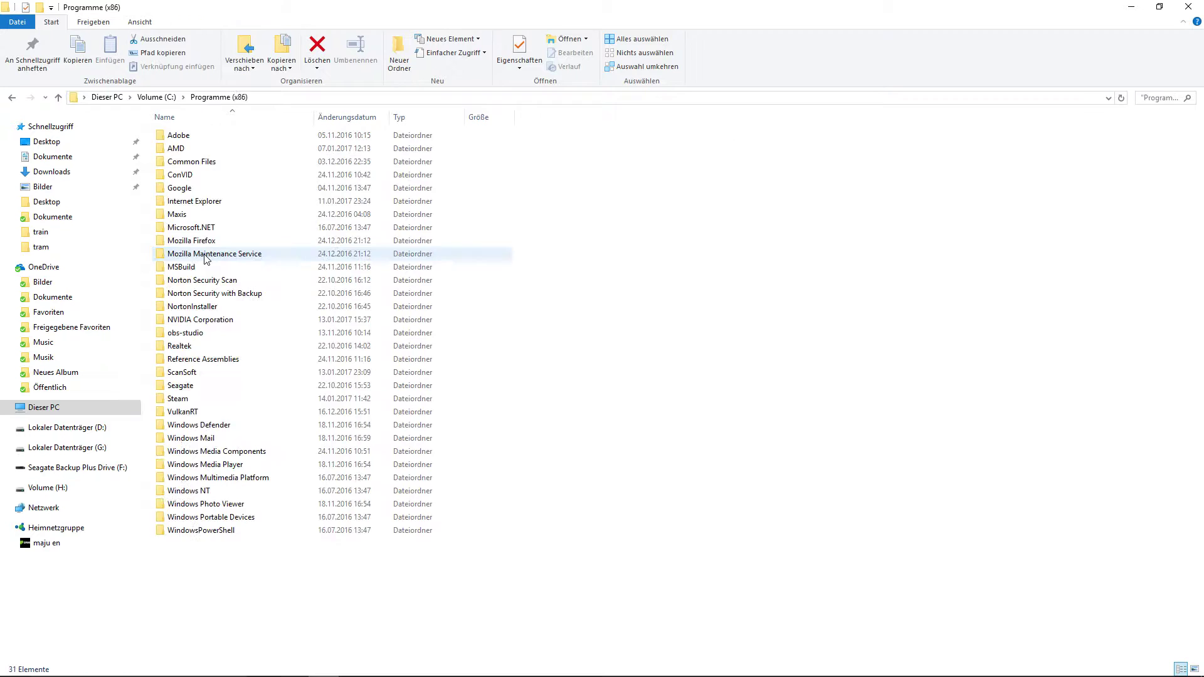
pyautogui.doubleClick(187, 401)
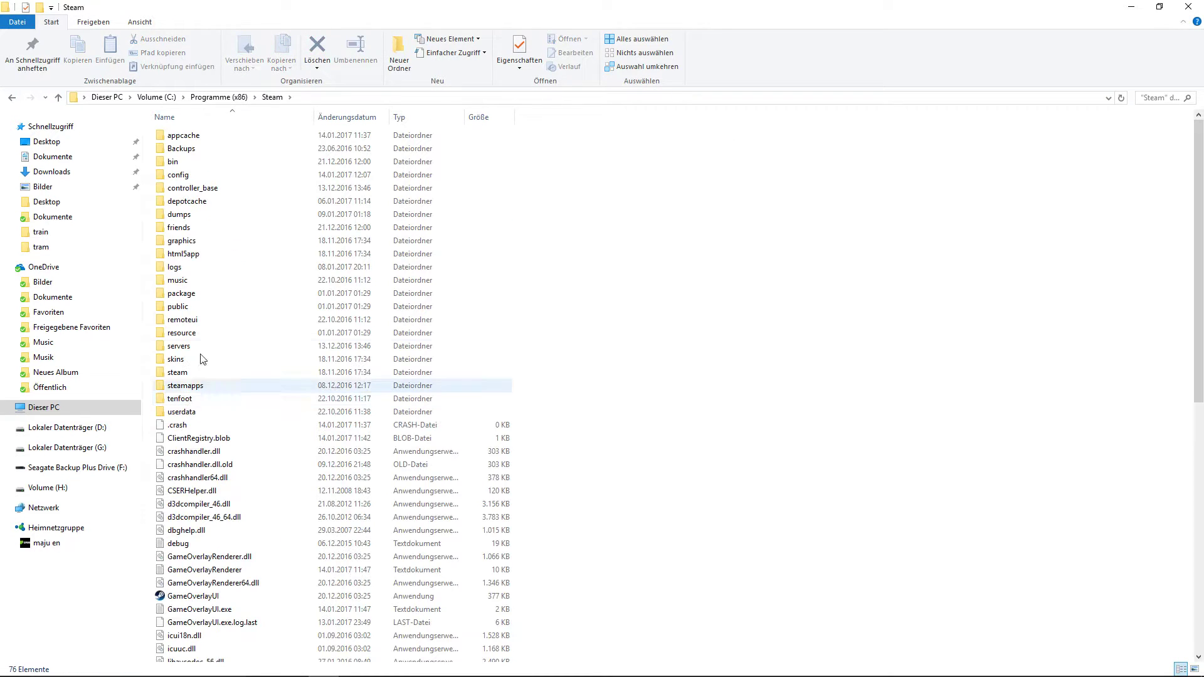
pyautogui.doubleClick(186, 414)
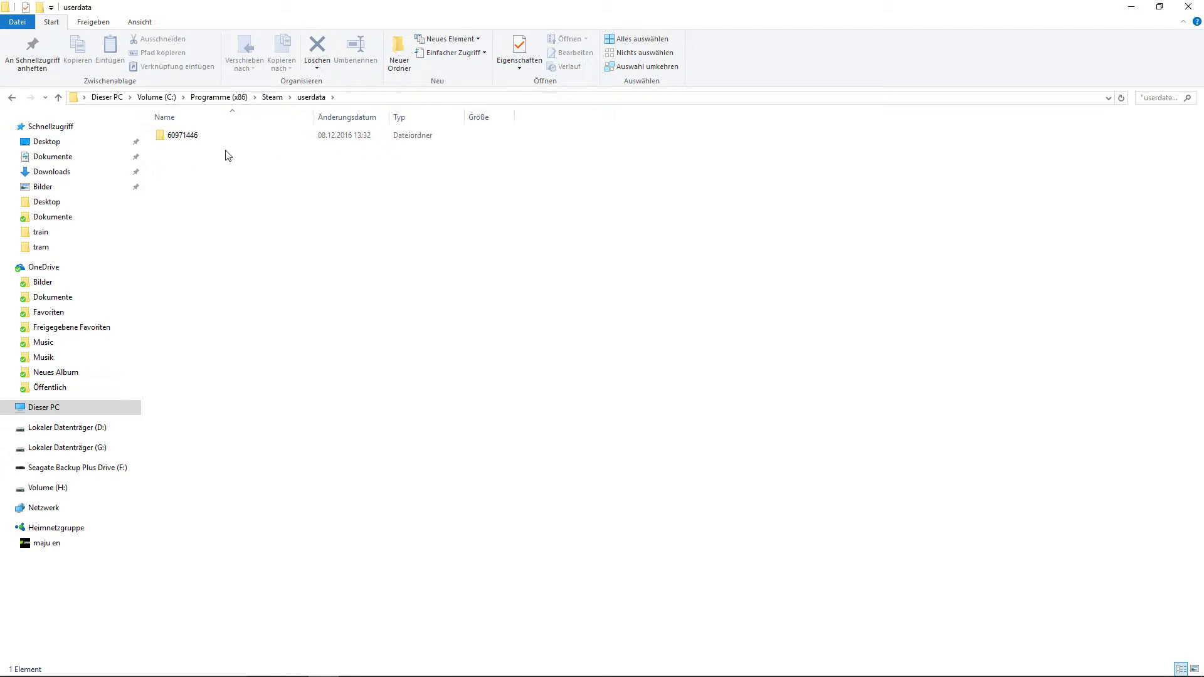
# Open the local folder inside the Steam account's 446800 folder and bring up the available actions for settings.lua
pyautogui.click(190, 138)
pyautogui.doubleClick(190, 138)
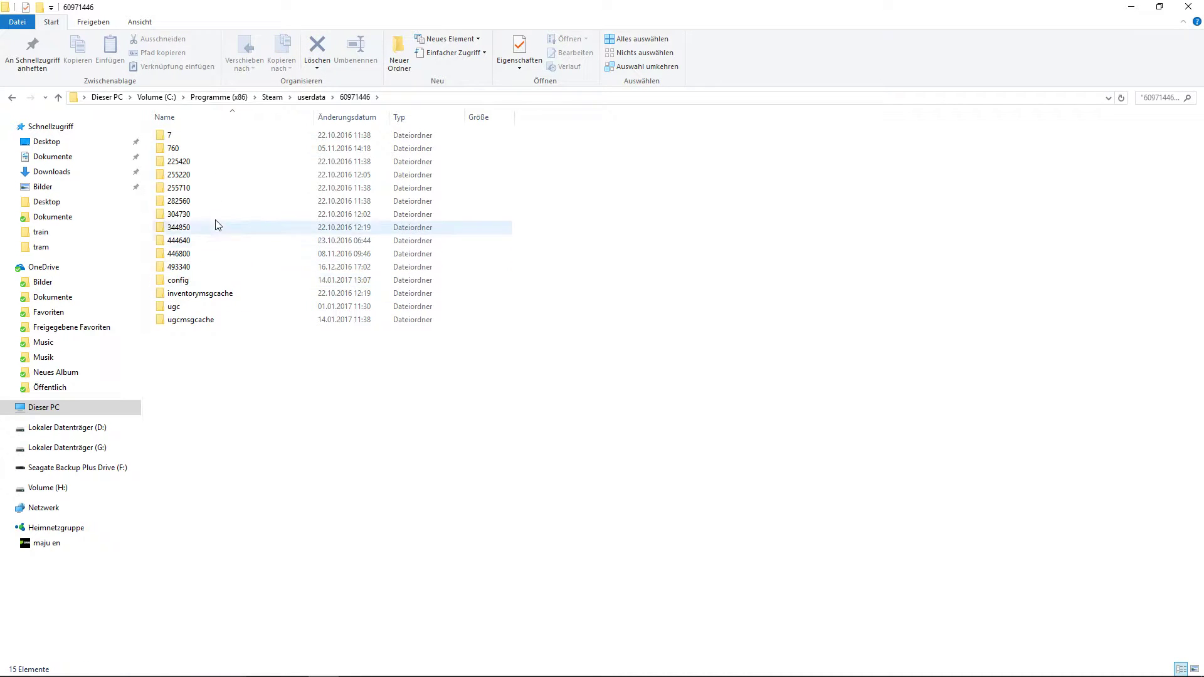
pyautogui.moveTo(186, 257)
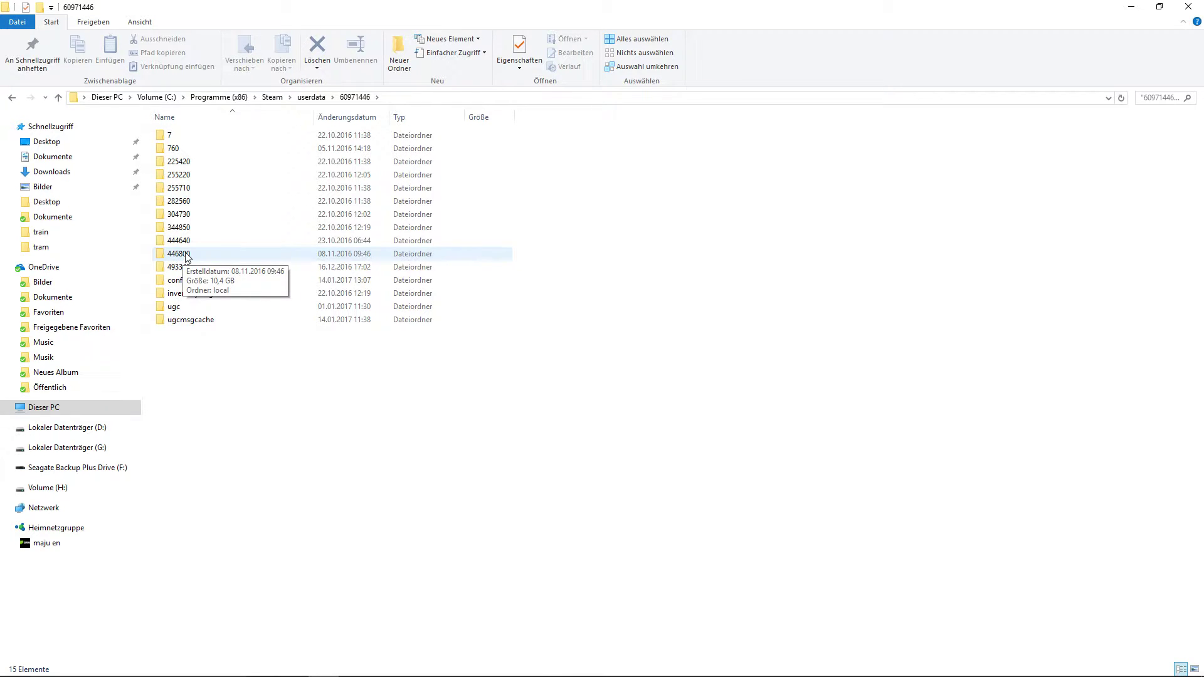
pyautogui.doubleClick(186, 258)
pyautogui.doubleClick(177, 137)
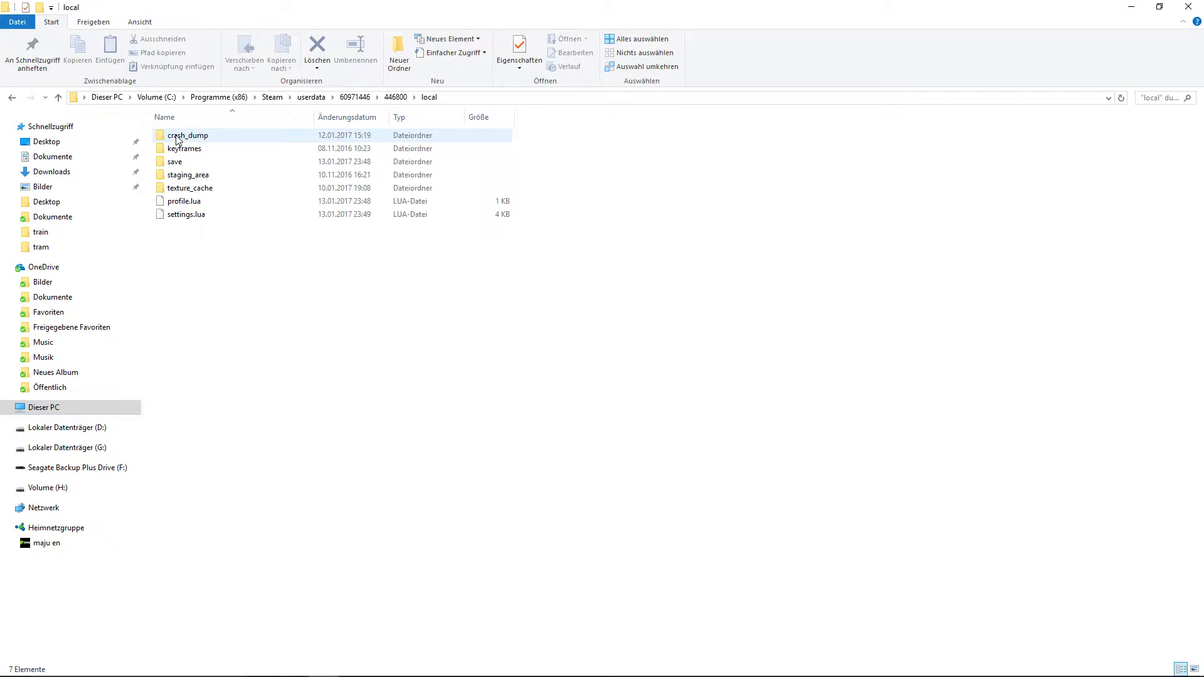
pyautogui.rightClick(189, 219)
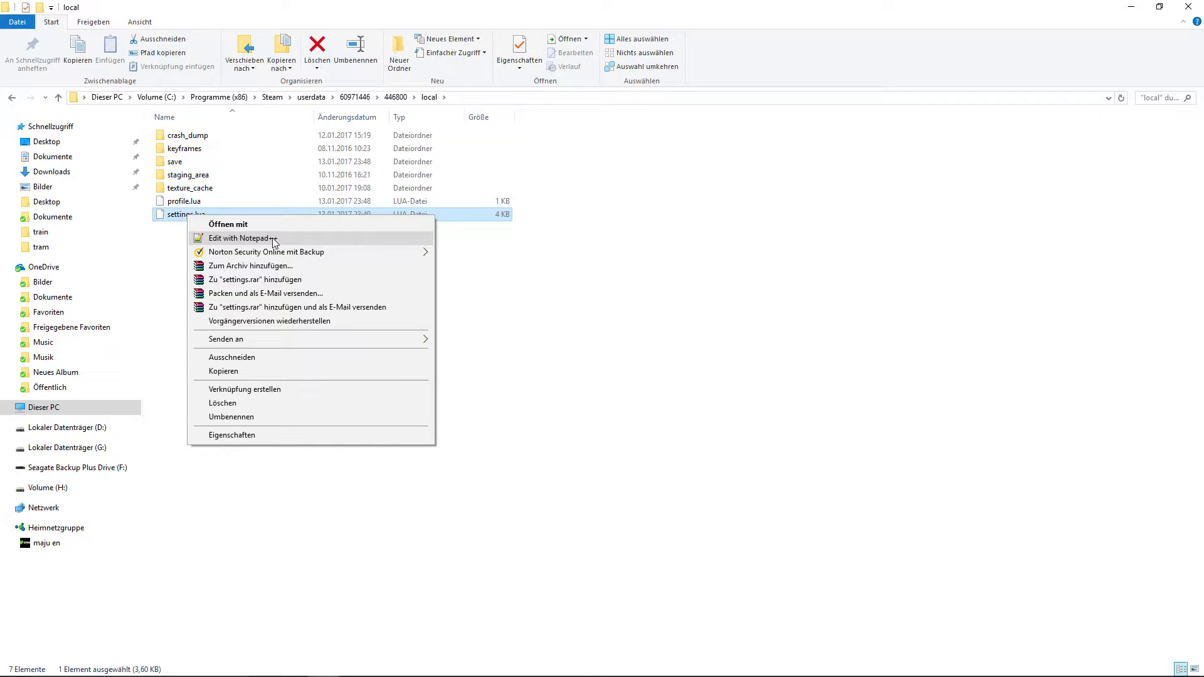
# Switch to Google Chrome and search Google for notepad++
pyautogui.click(392, 667)
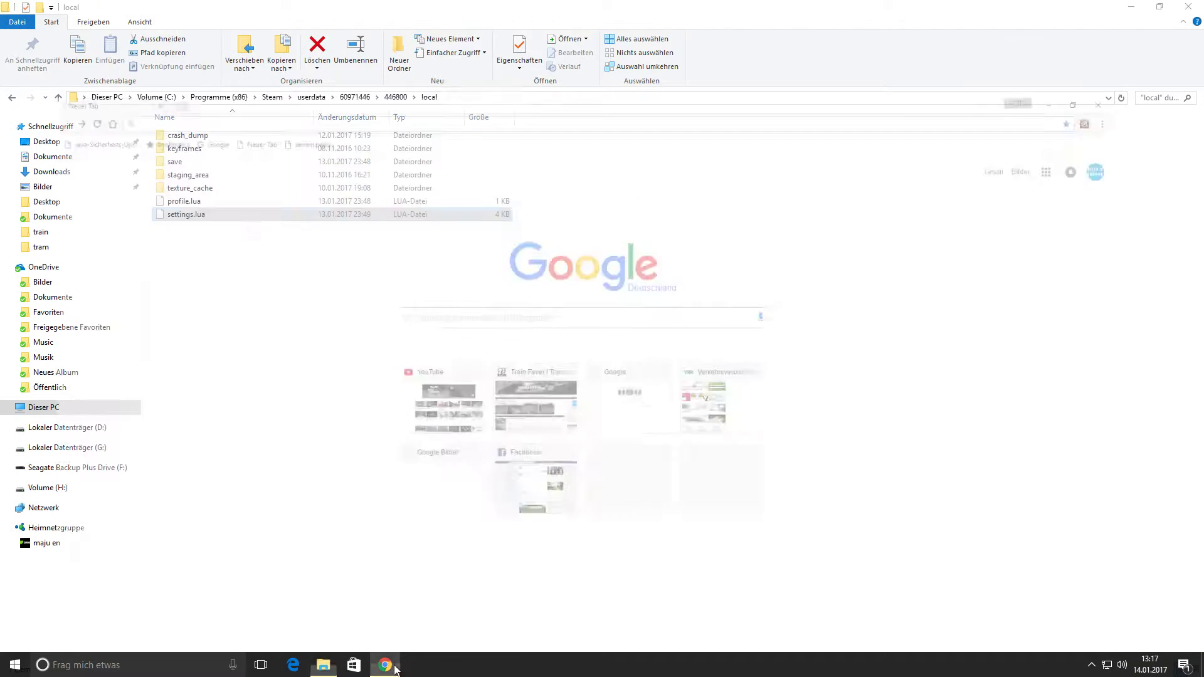
pyautogui.click(550, 250)
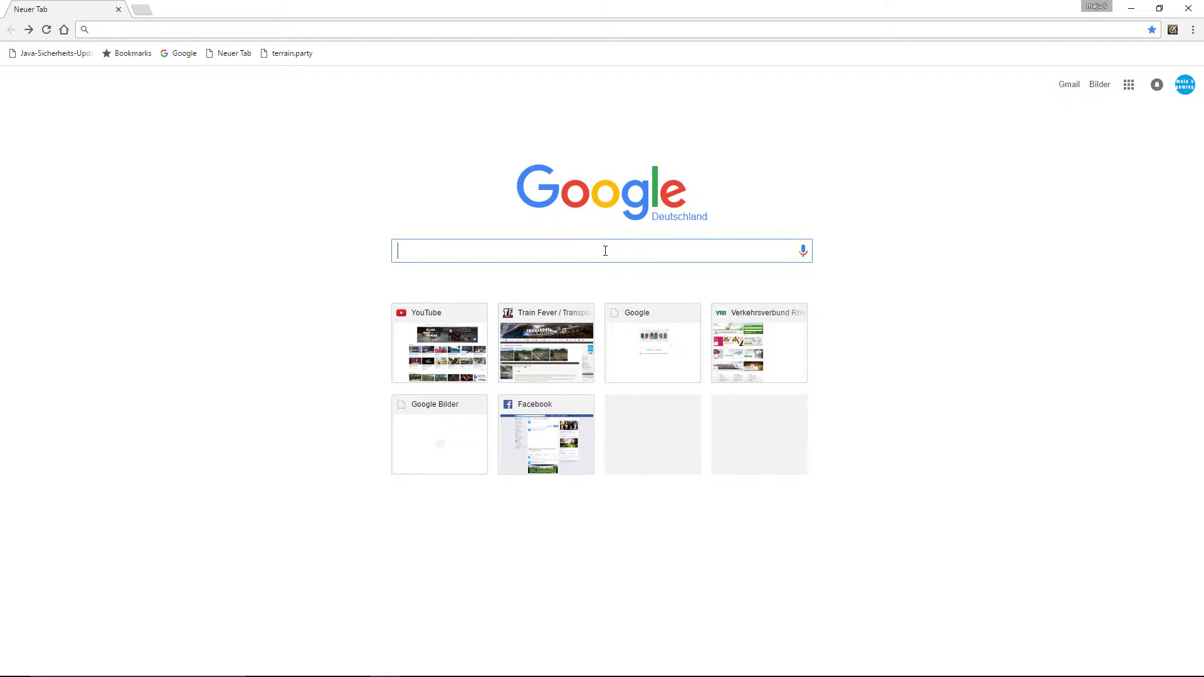
pyautogui.write('note')
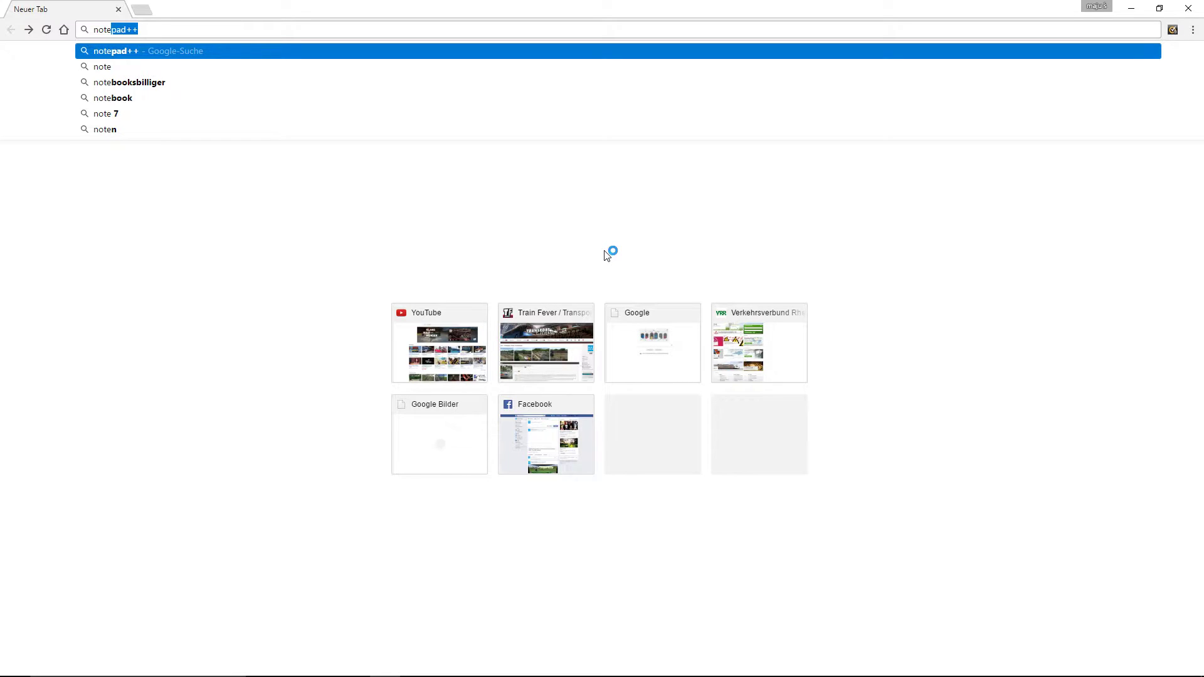
pyautogui.write('pad')
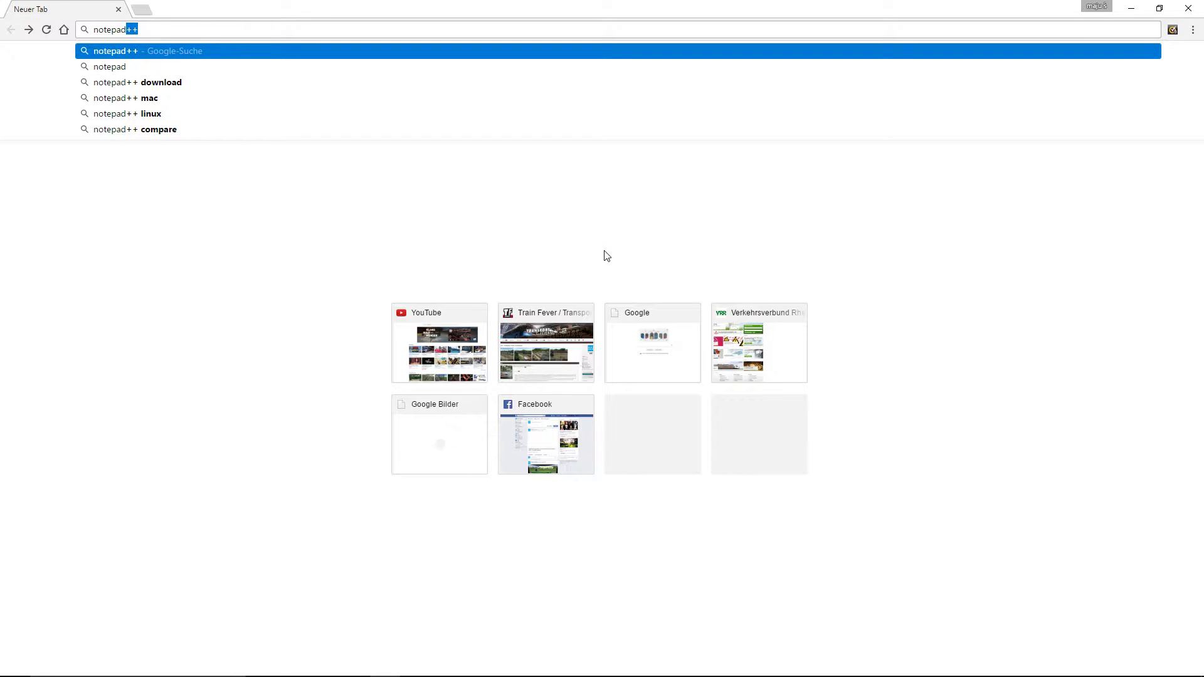
pyautogui.write('++')
pyautogui.press('Return')
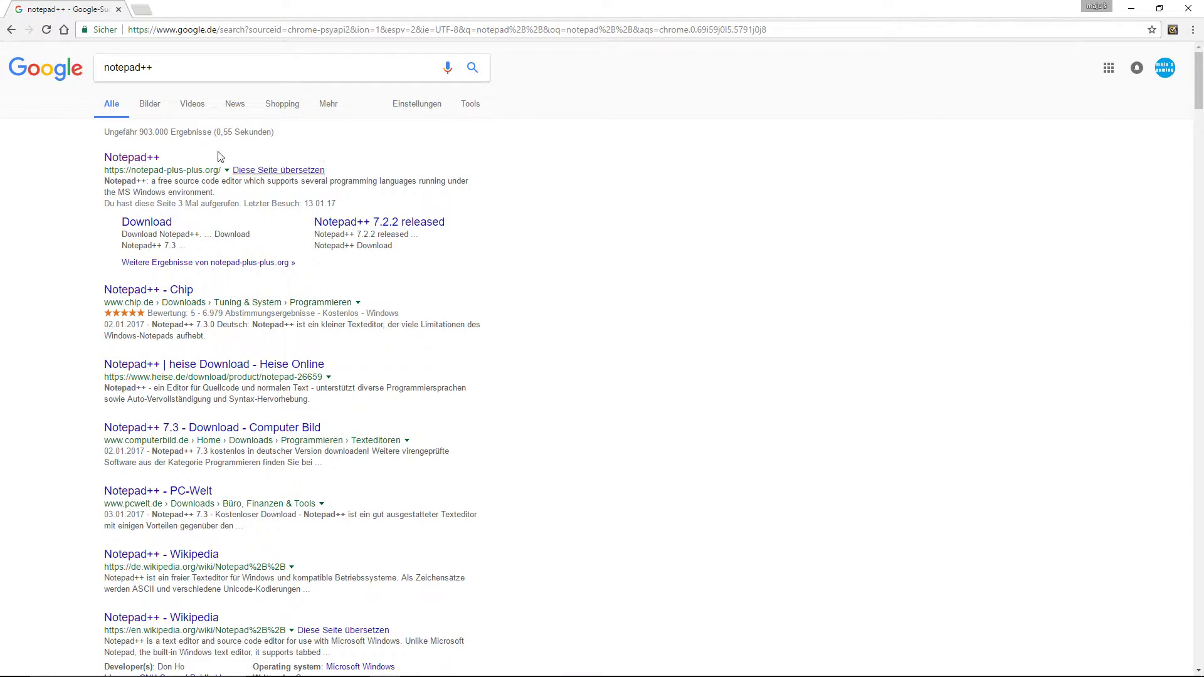
# Open the official Notepad++ website and download the 32-bit x86 installer of version 7.3
pyautogui.click(126, 159)
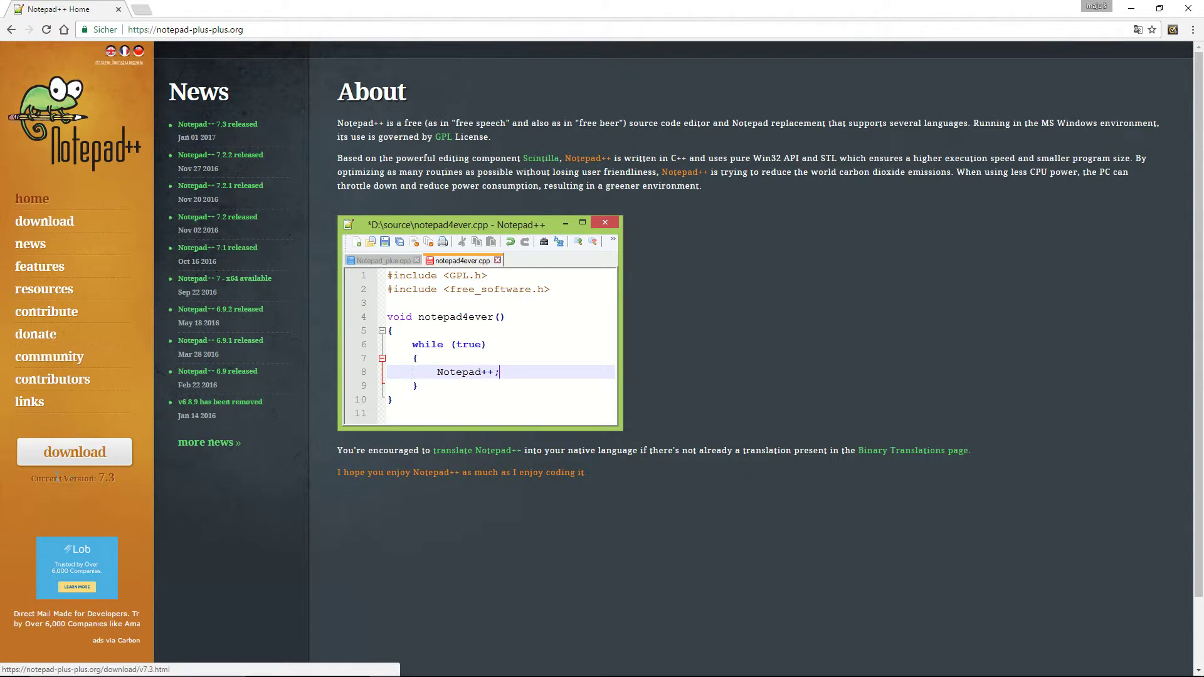
pyautogui.click(77, 454)
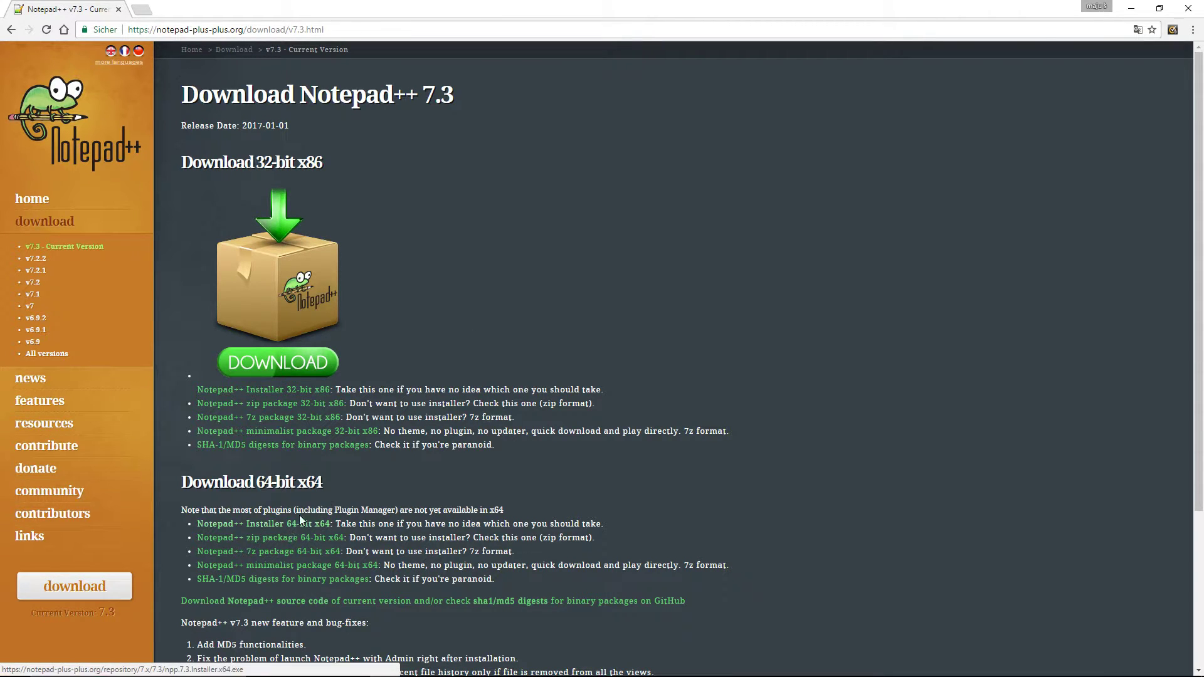
pyautogui.click(291, 365)
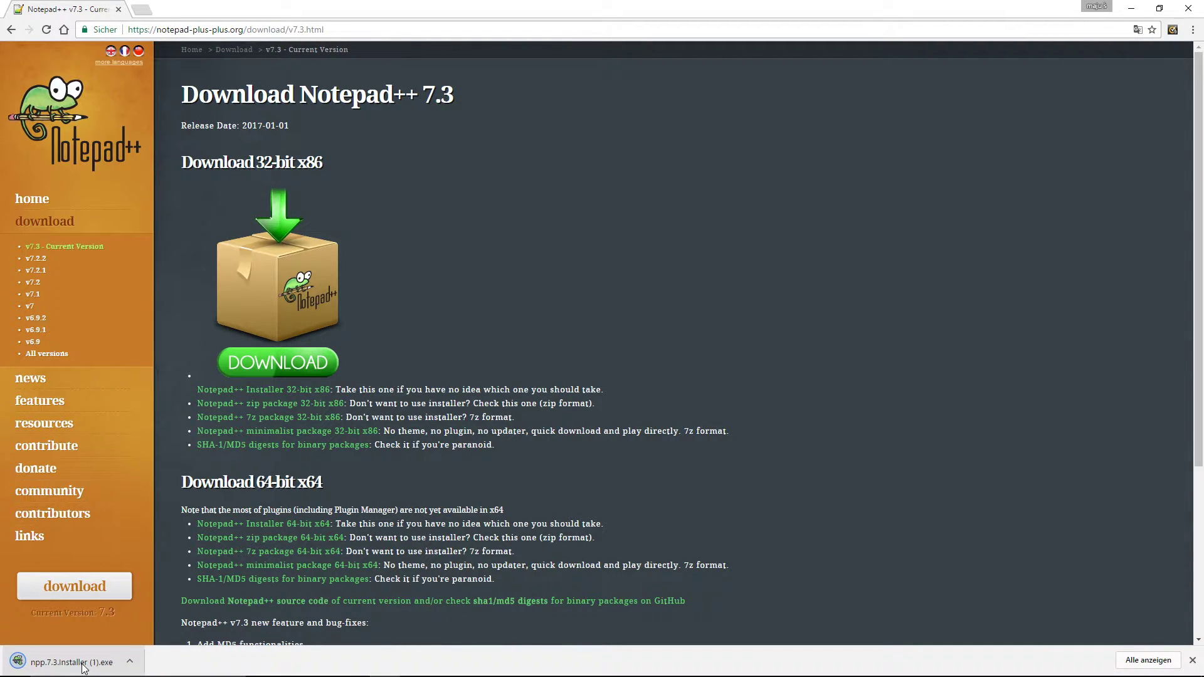
pyautogui.click(85, 664)
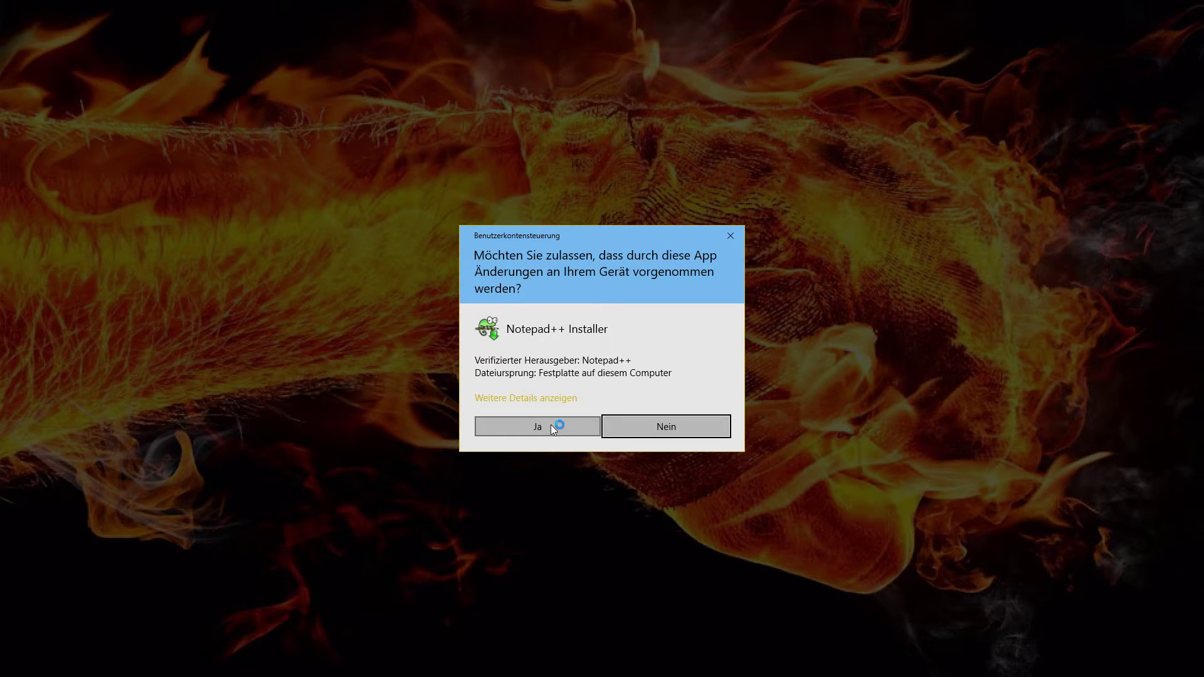
pyautogui.click(551, 424)
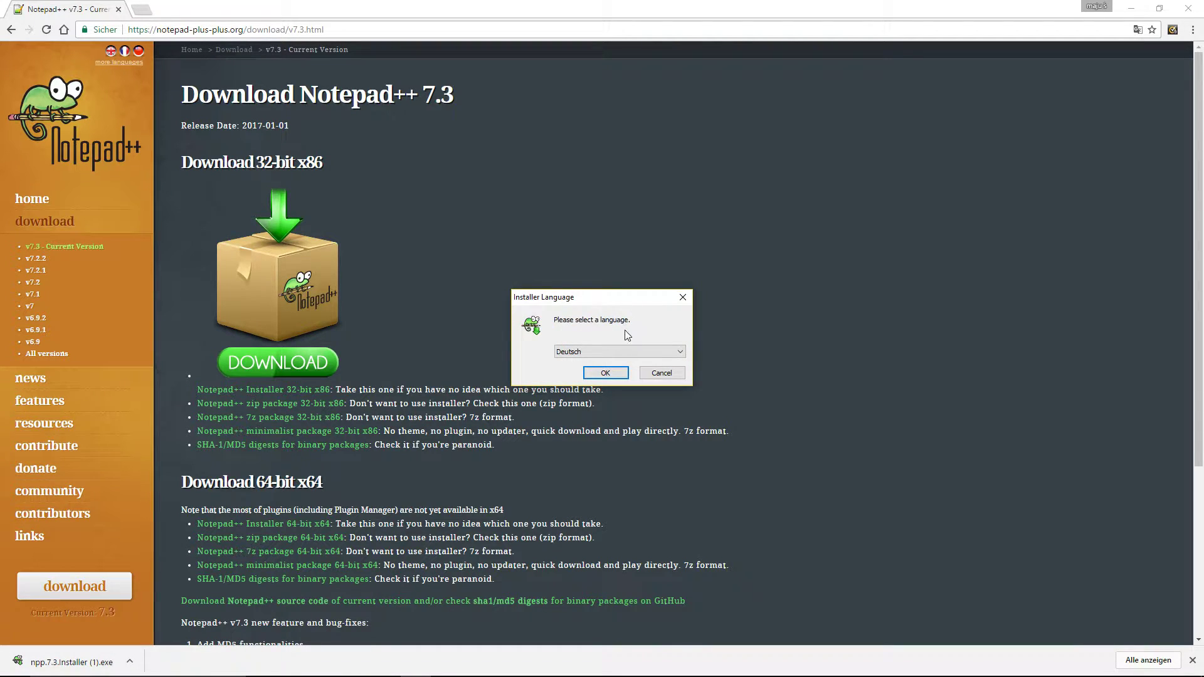
pyautogui.click(617, 351)
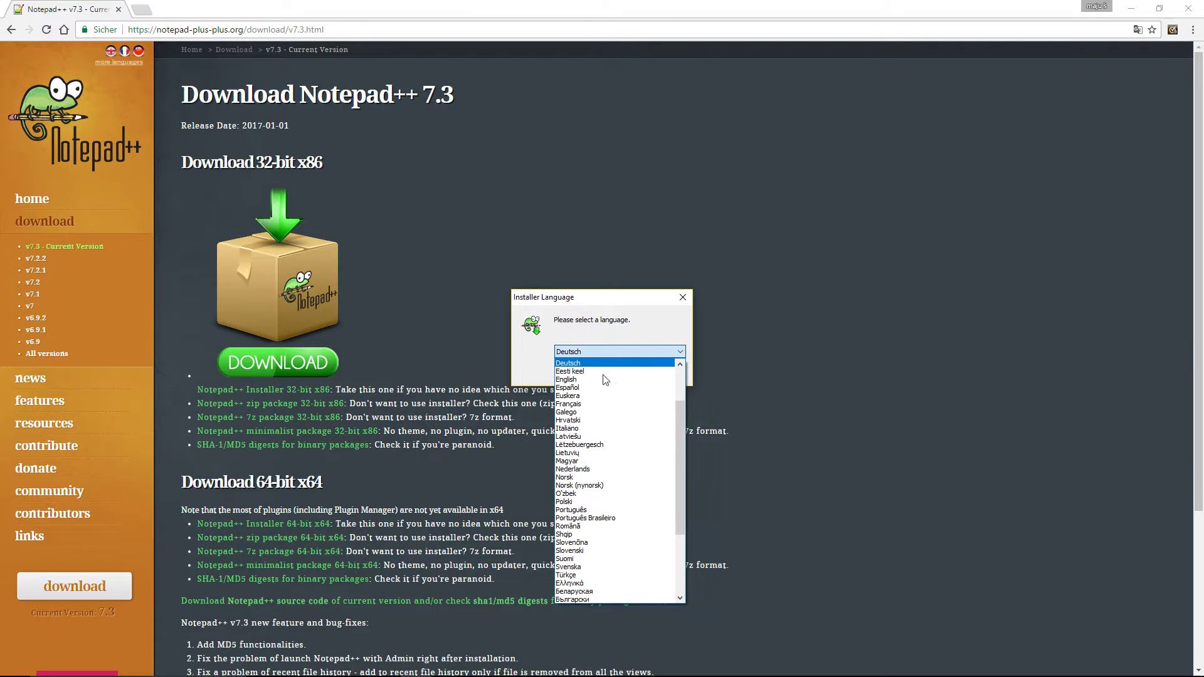
pyautogui.click(617, 363)
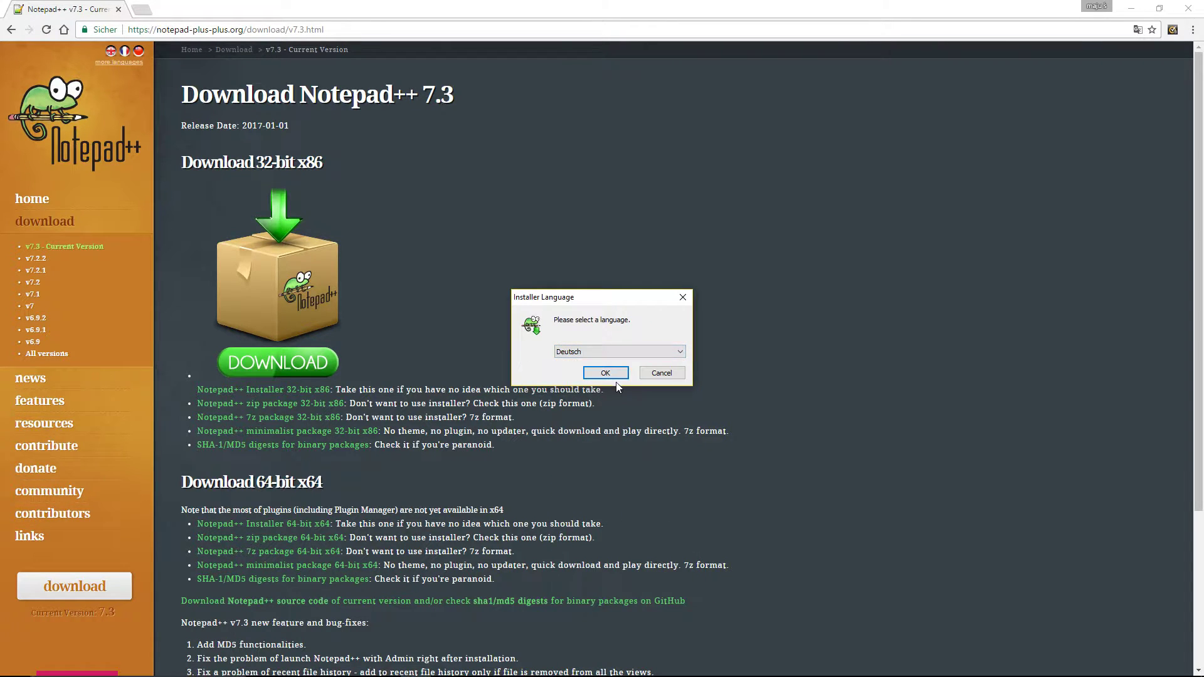
pyautogui.click(605, 373)
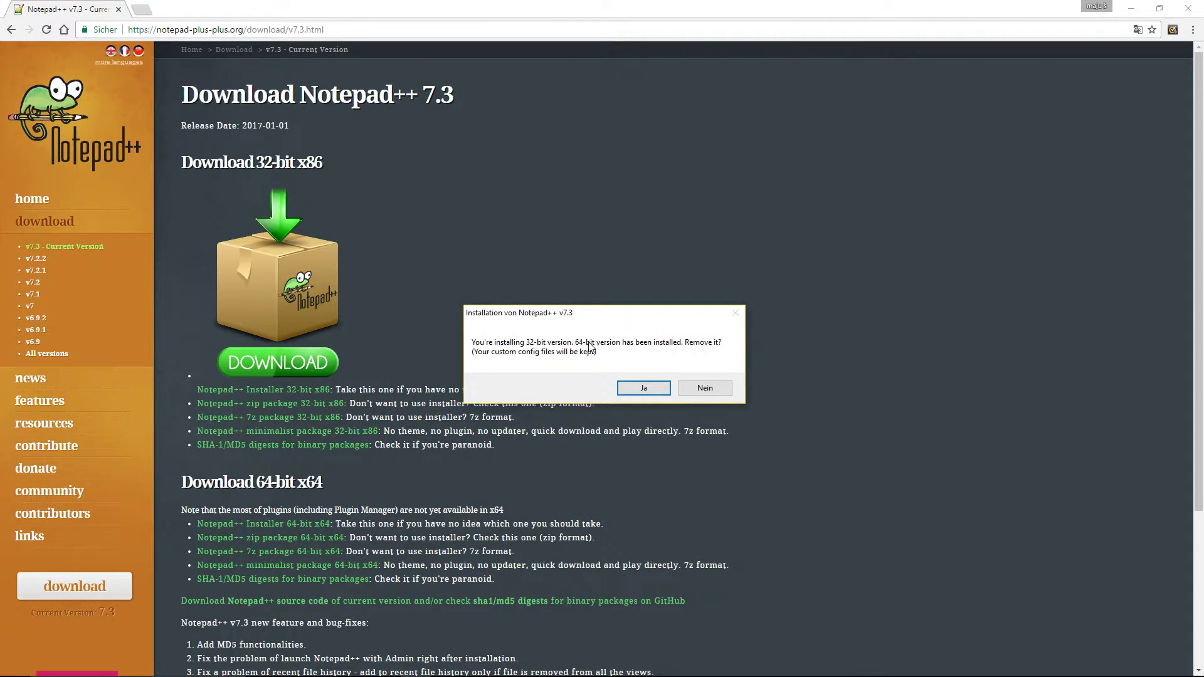
pyautogui.click(714, 391)
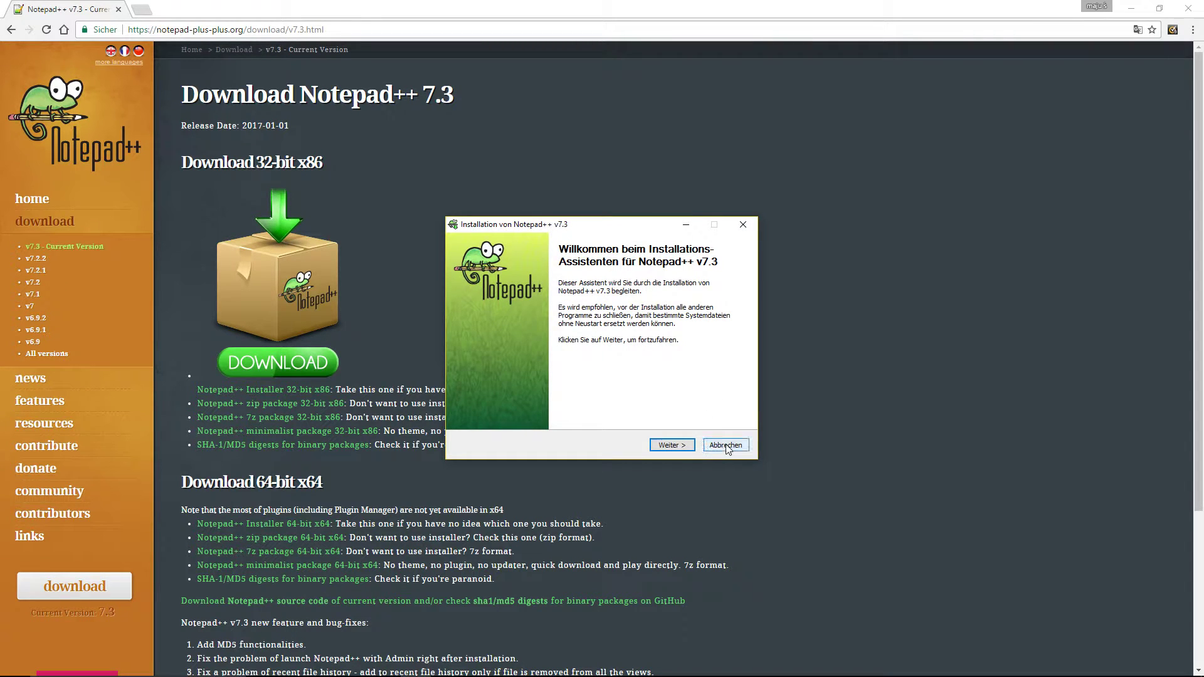
pyautogui.click(725, 444)
pyautogui.click(658, 390)
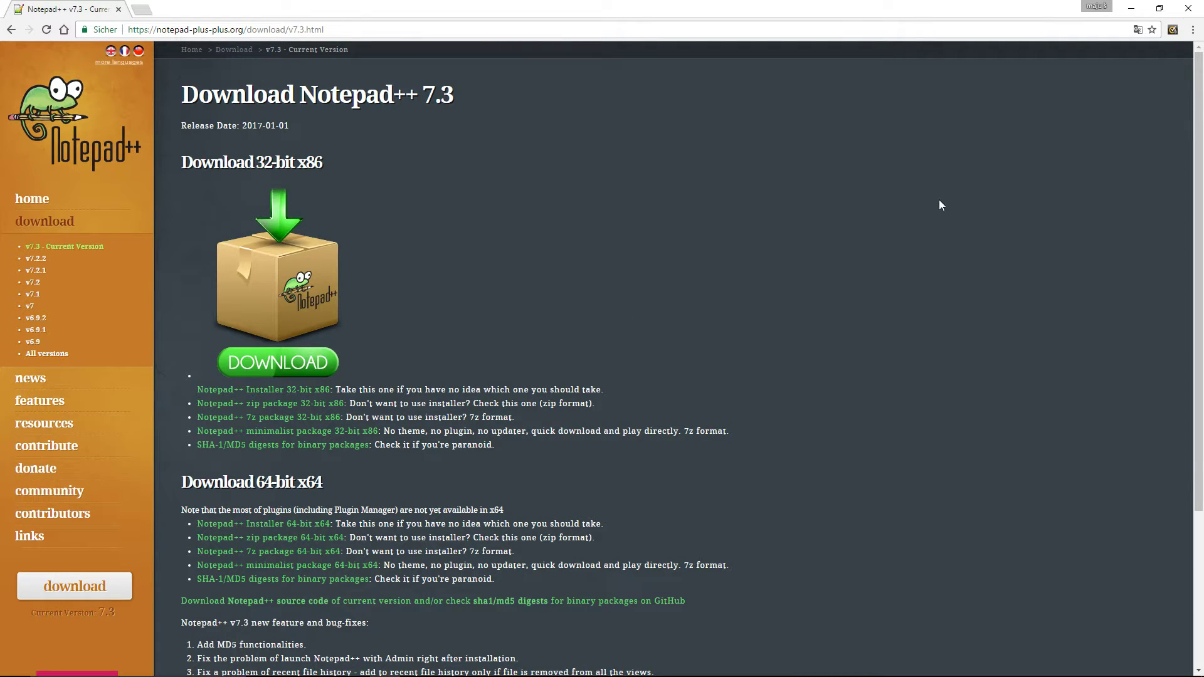
# Return to the local folder, open settings.lua in Notepad++, look through its entries and close the editor
pyautogui.click(1133, 10)
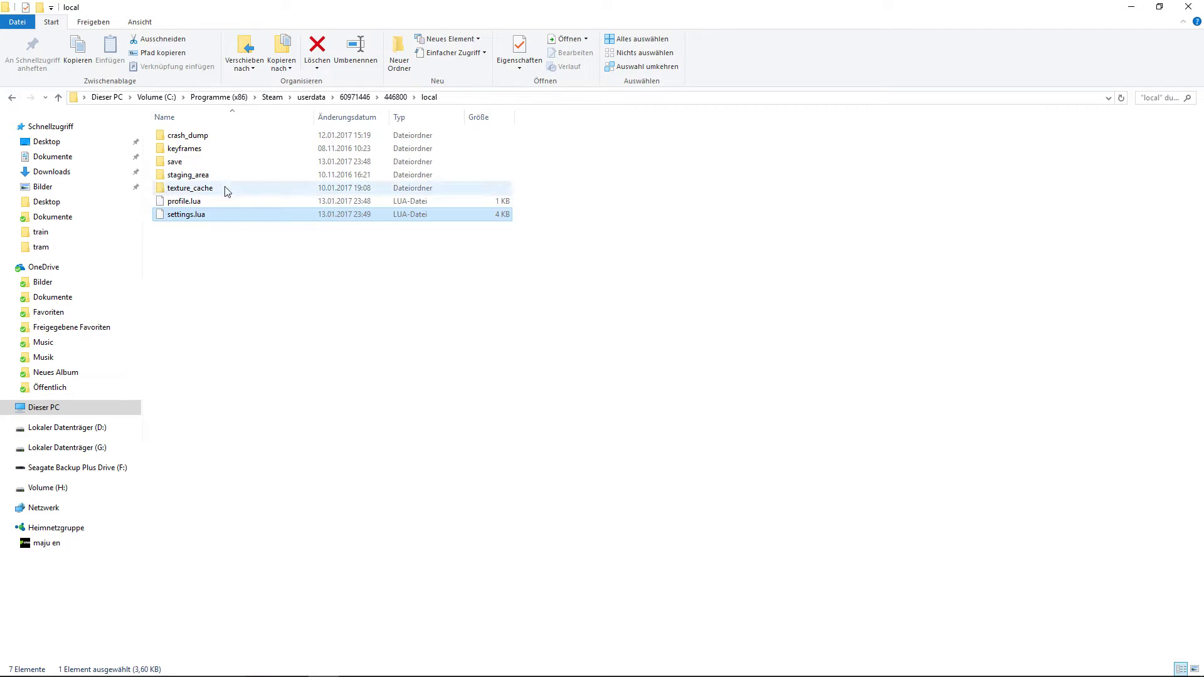
pyautogui.rightClick(184, 217)
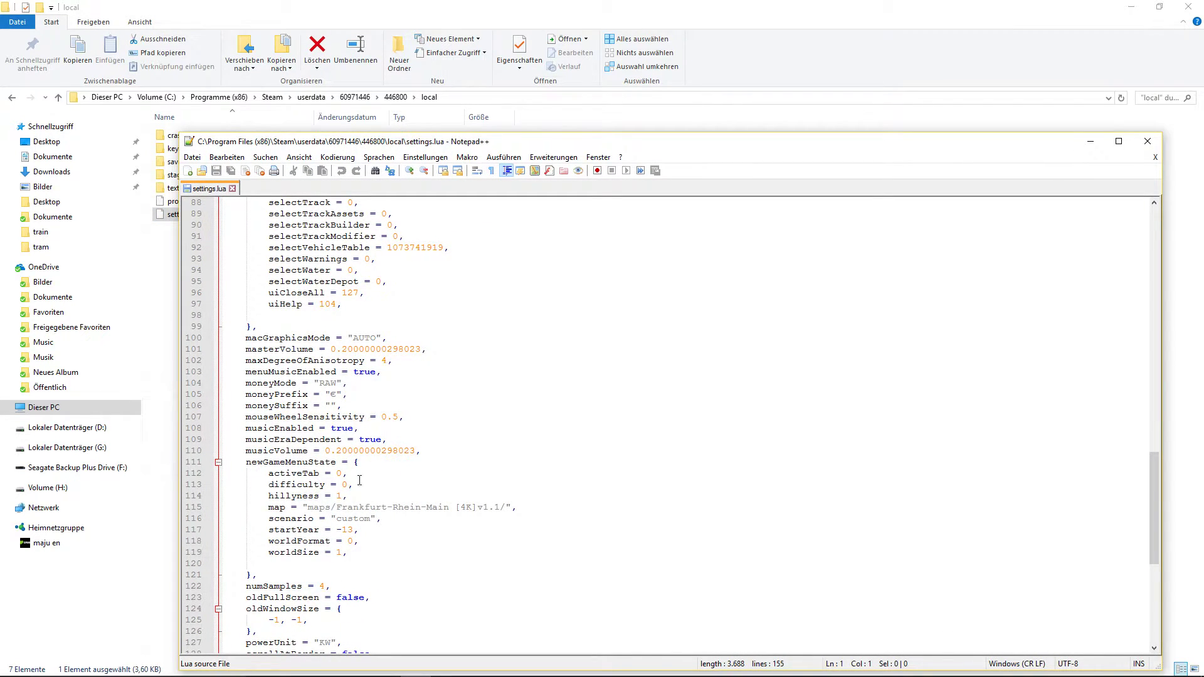
pyautogui.scroll(20, 335, 398)
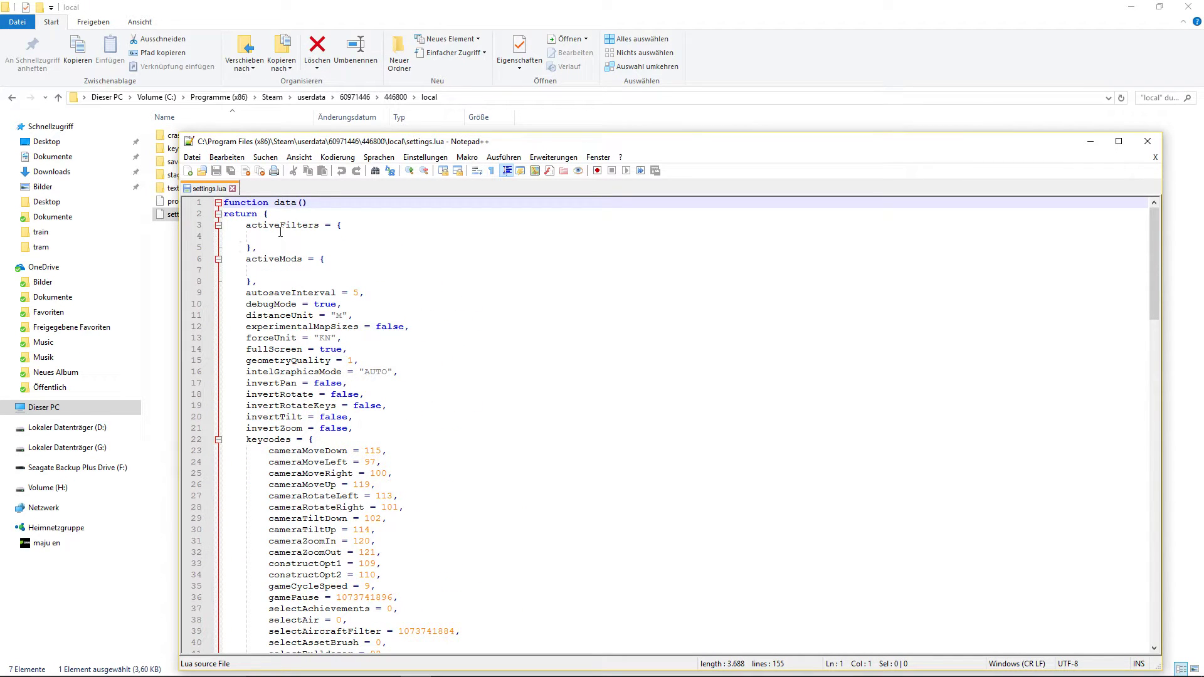
pyautogui.scroll(-17, 316, 264)
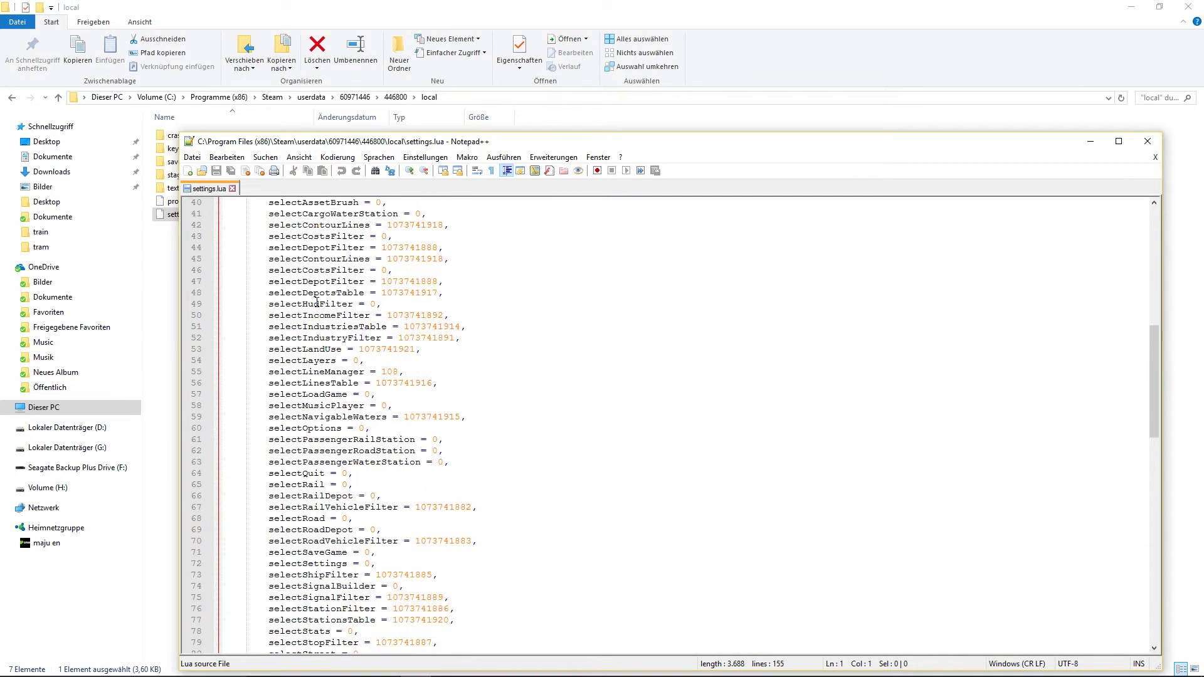
pyautogui.scroll(-9, 216, 536)
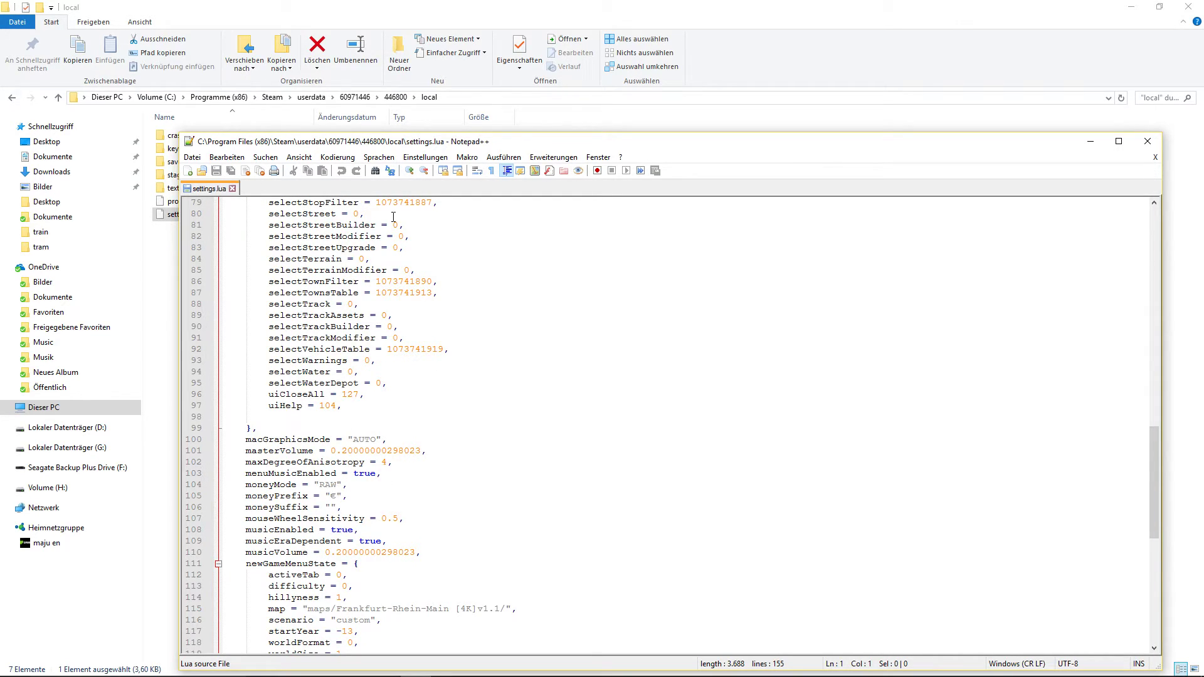
pyautogui.click(1147, 141)
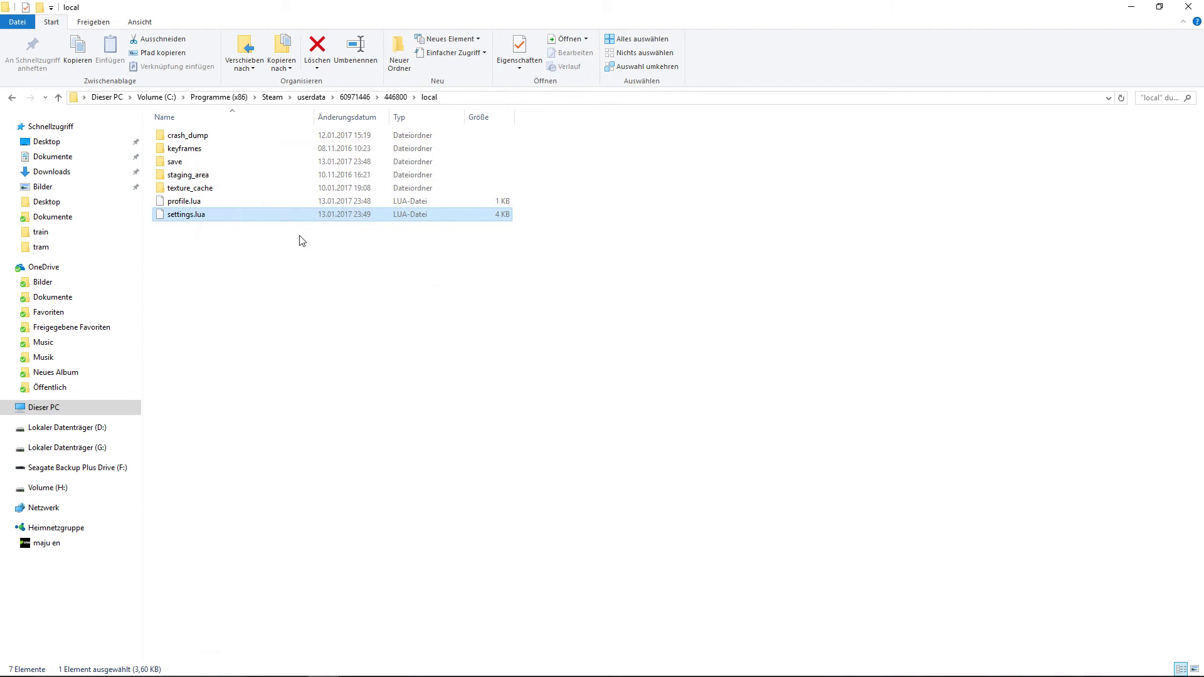
# Copy settings.lua from the local folder to the desktop
pyautogui.rightClick(185, 218)
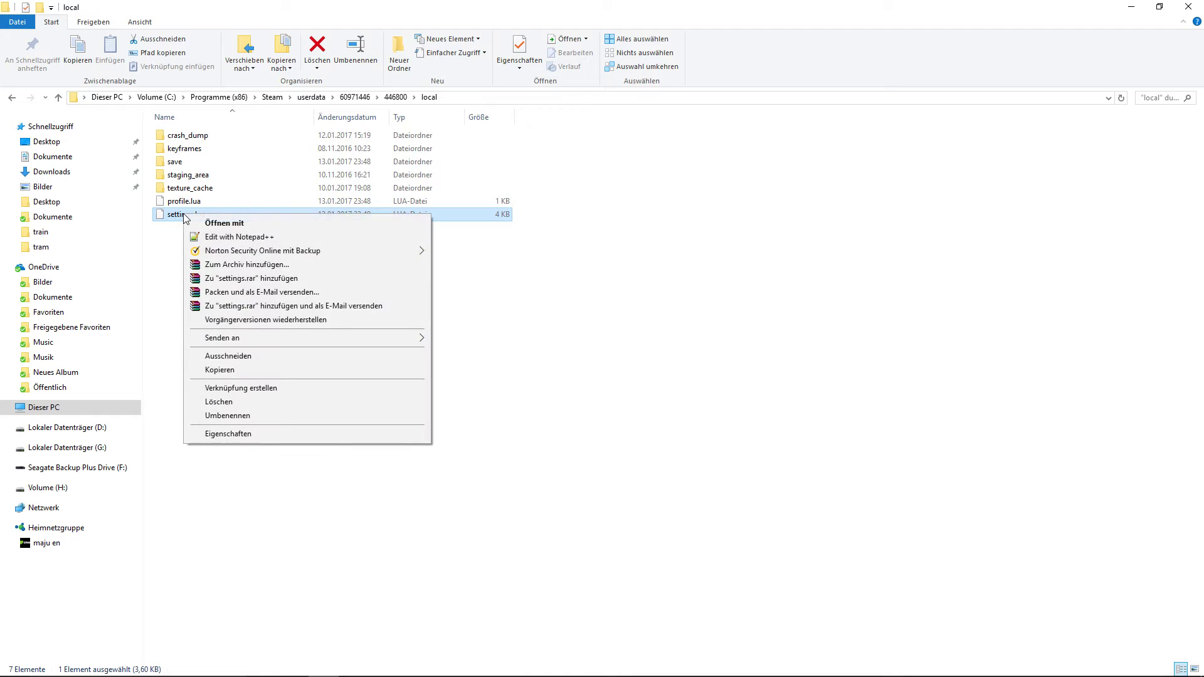
pyautogui.click(250, 369)
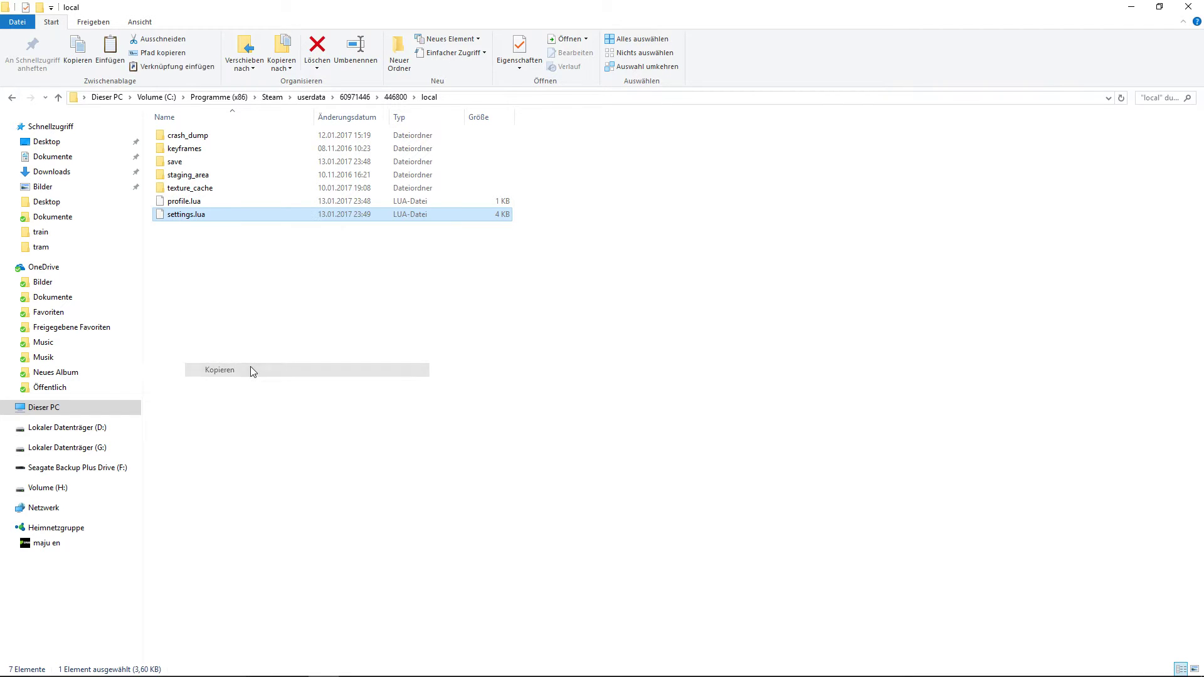
pyautogui.click(1159, 6)
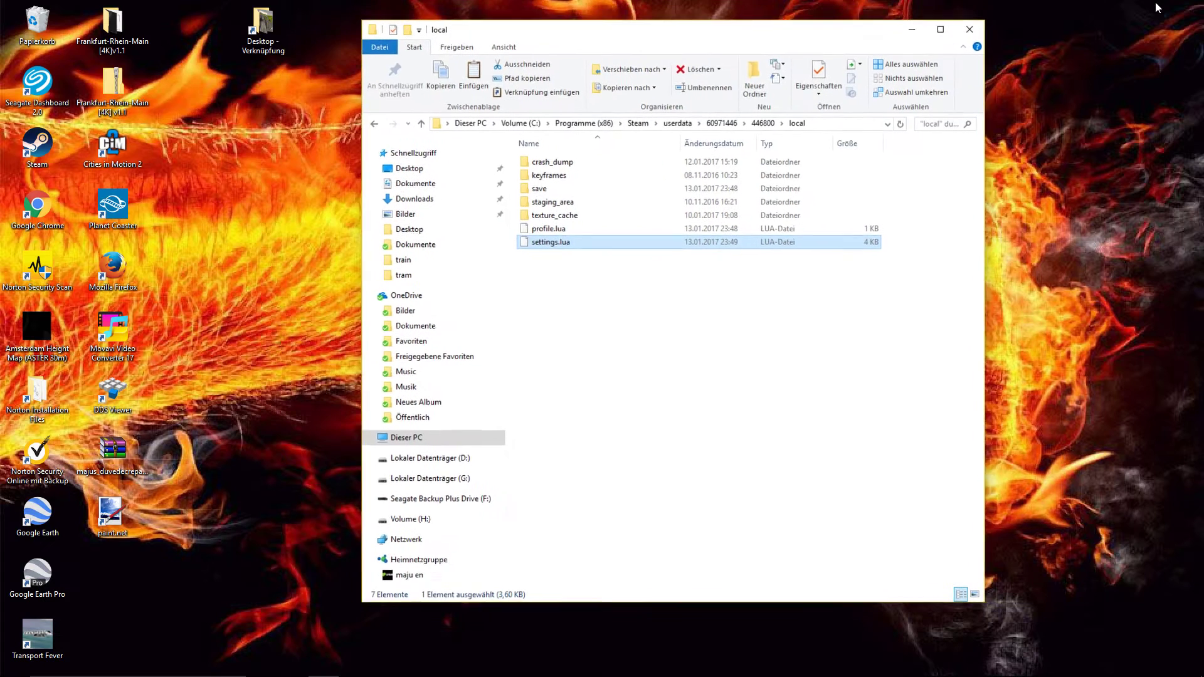
pyautogui.rightClick(242, 192)
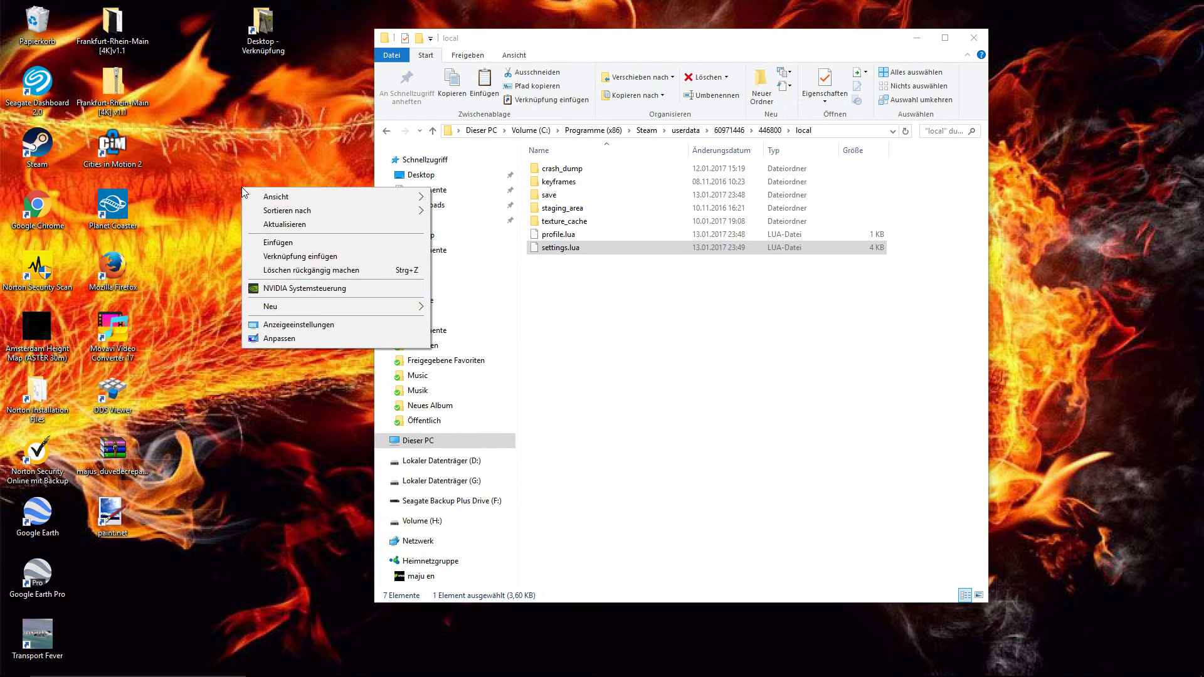
pyautogui.click(318, 244)
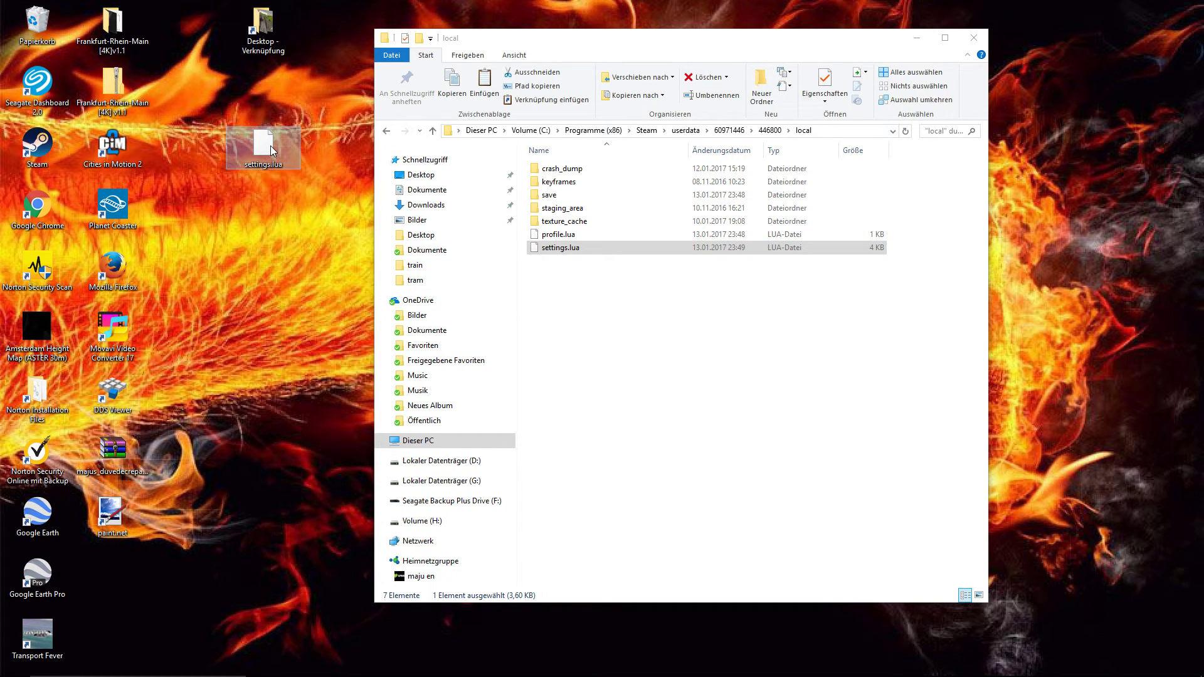
# Move settings.lua from the desktop back into the local folder, replacing the existing file
pyautogui.moveTo(270, 146); pyautogui.dragTo(589, 328)
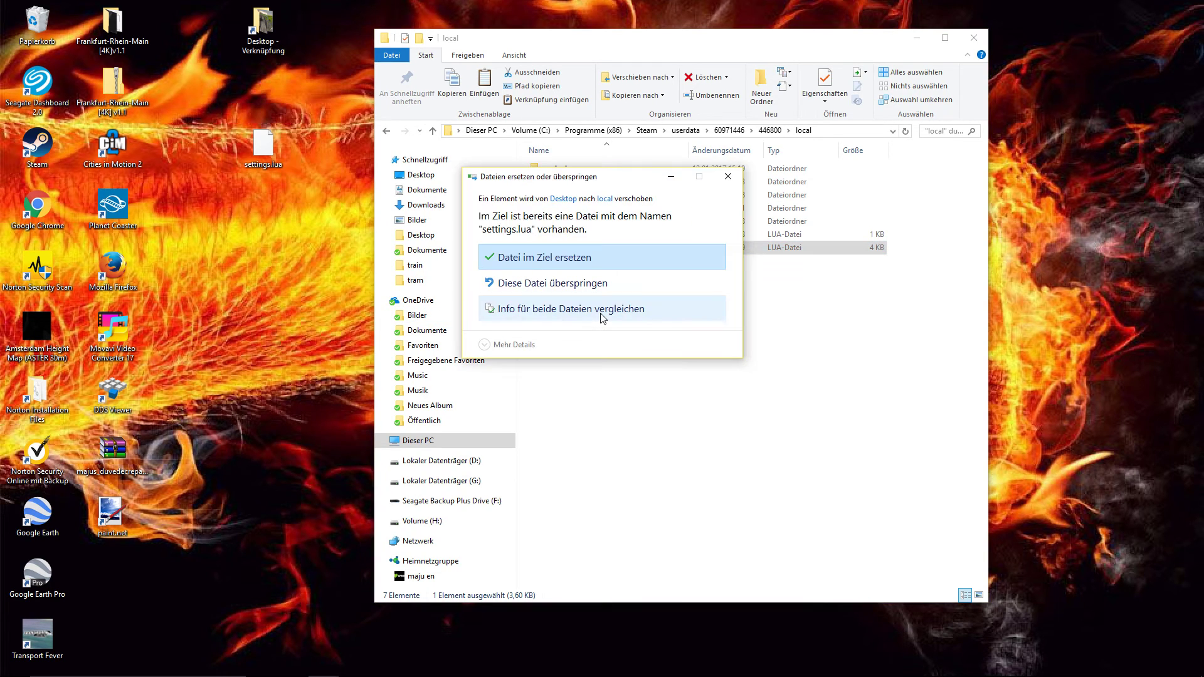
pyautogui.click(551, 262)
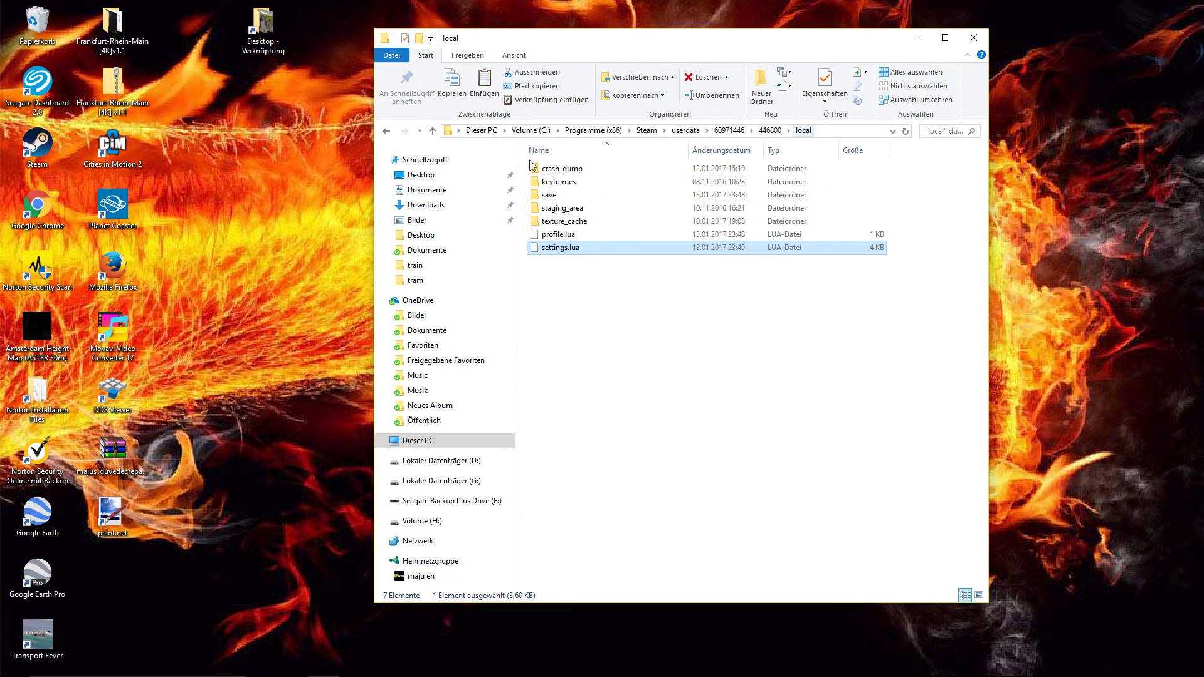